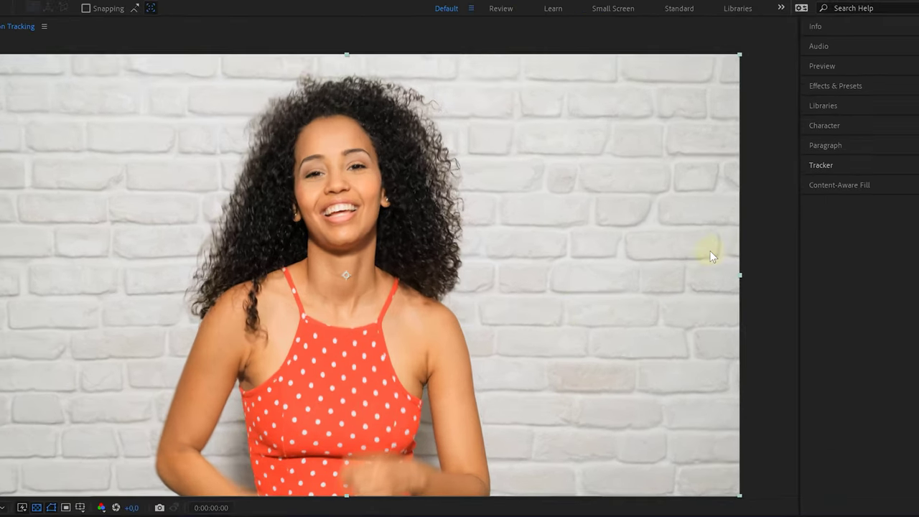
# - Expand the Tracker panel in the right-hand panel stack
pyautogui.click(825, 167)
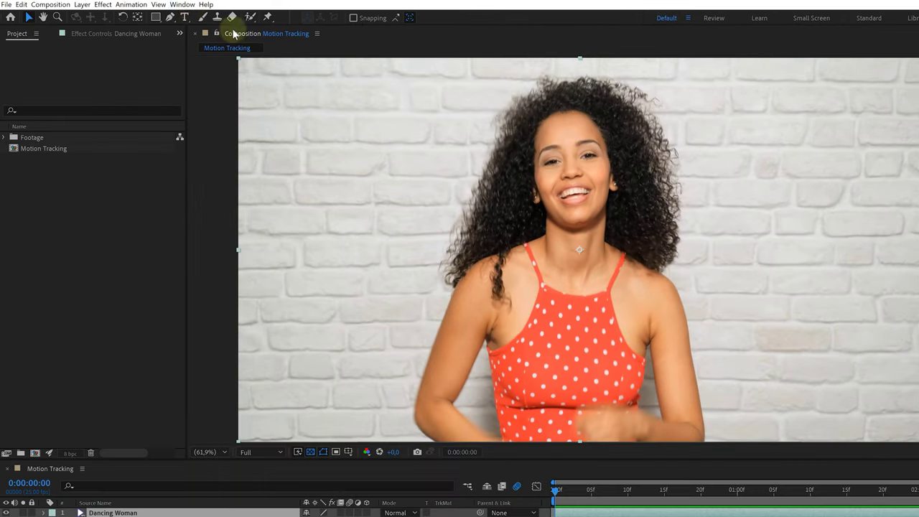
# - Show the Tracker panel from the Window menu and start Track Motion on the Dancing Woman layer
pyautogui.click(182, 4)
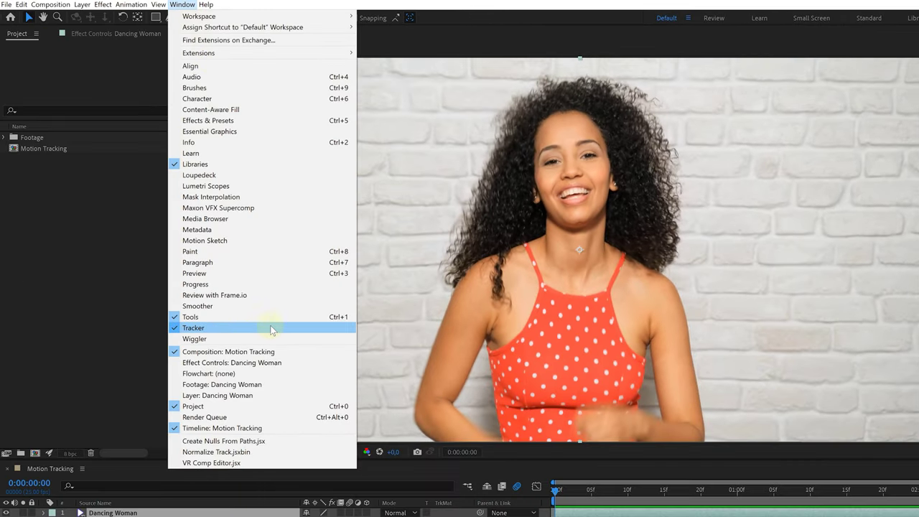
pyautogui.click(311, 328)
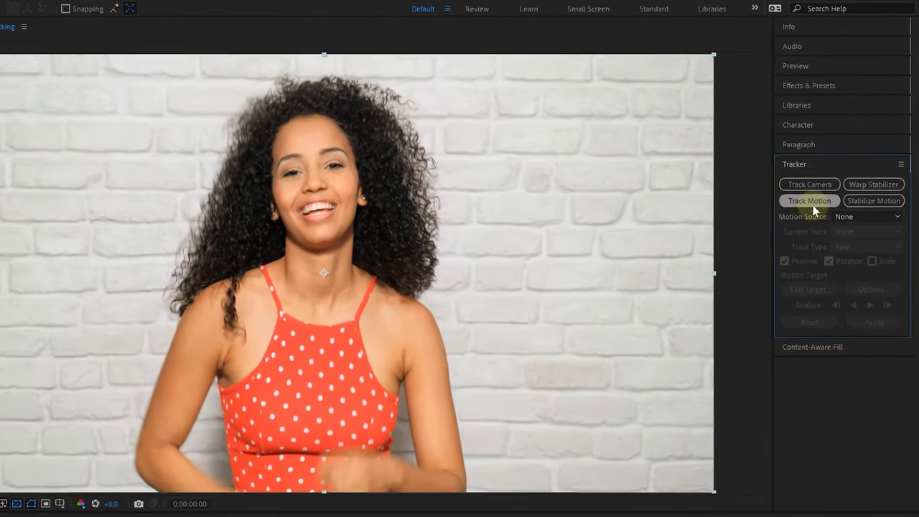
pyautogui.click(813, 205)
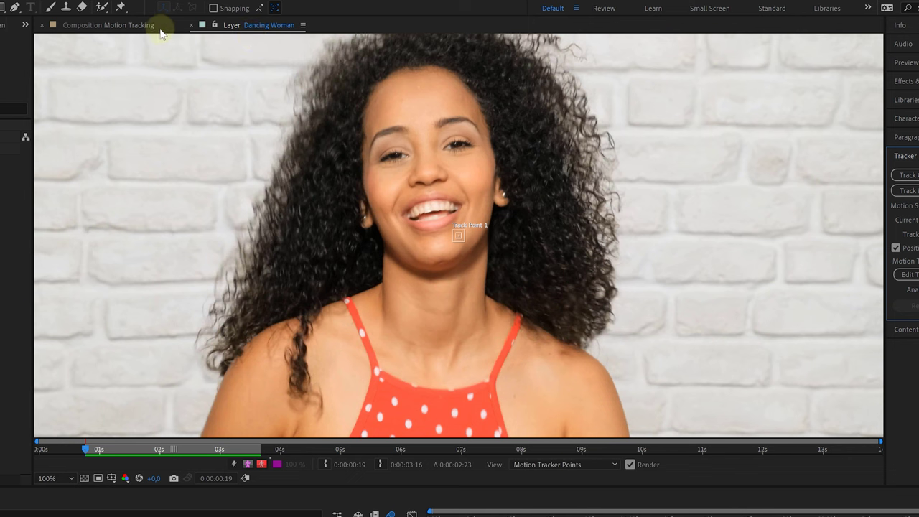
pyautogui.click(135, 29)
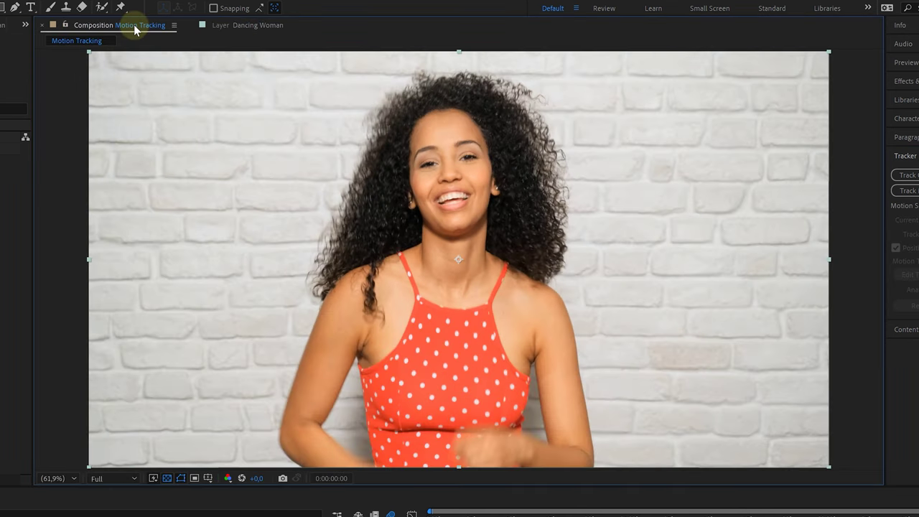
pyautogui.click(249, 26)
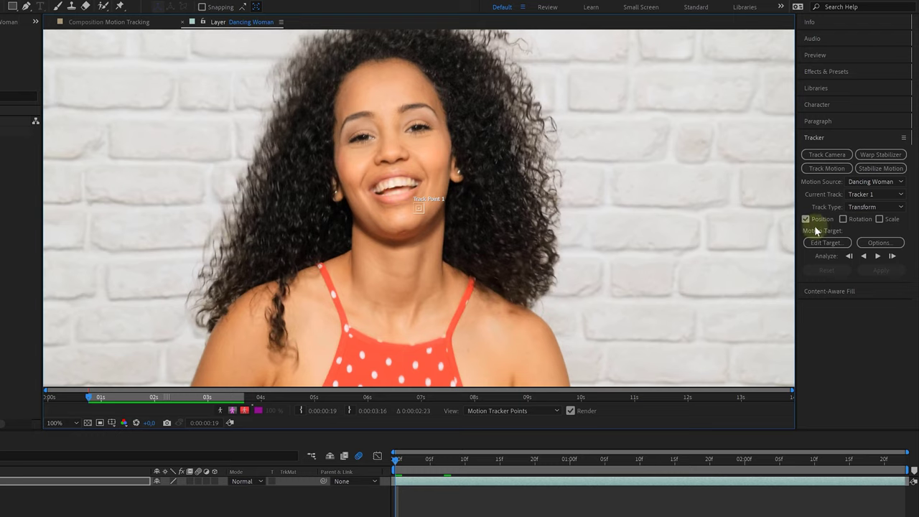
# - Enable Rotation tracking in the Tracker panel, adding a second track point
pyautogui.click(842, 218)
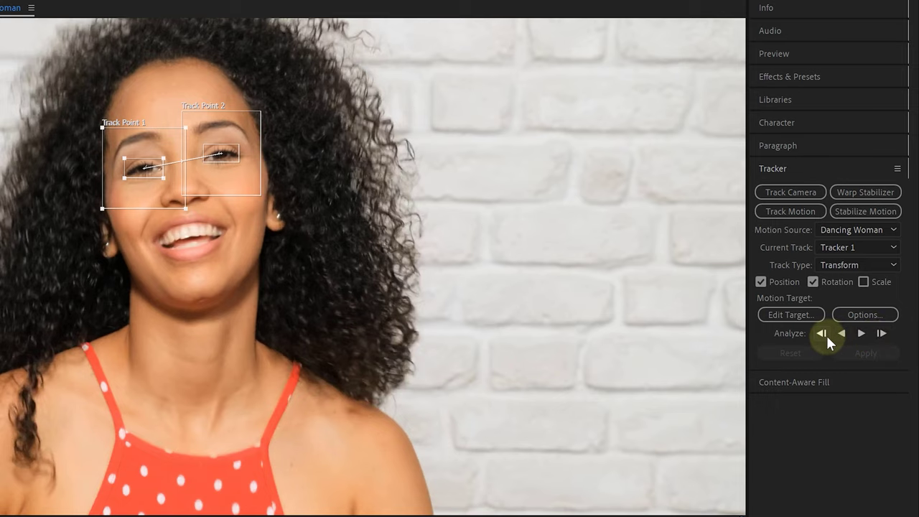
# - Analyze the eye track points forward, stopping and stepping back one frame where tracking drifts
pyautogui.click(861, 333)
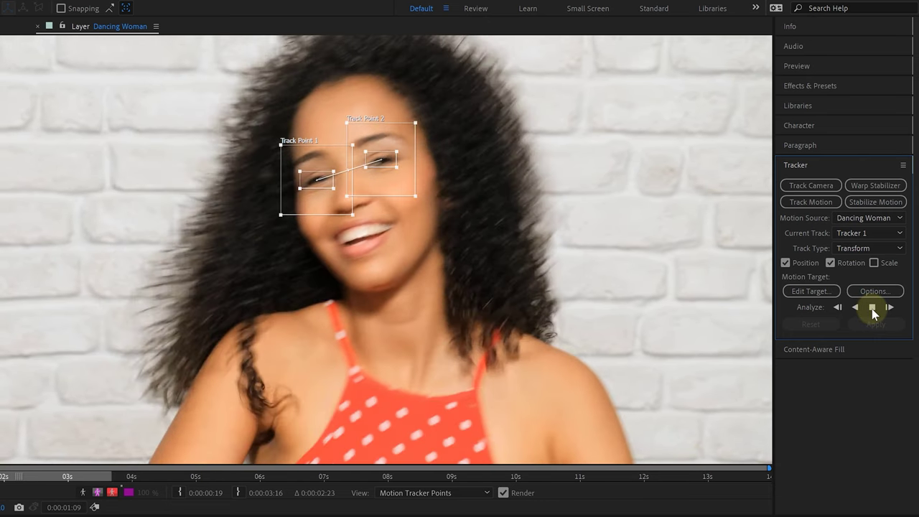
pyautogui.click(871, 308)
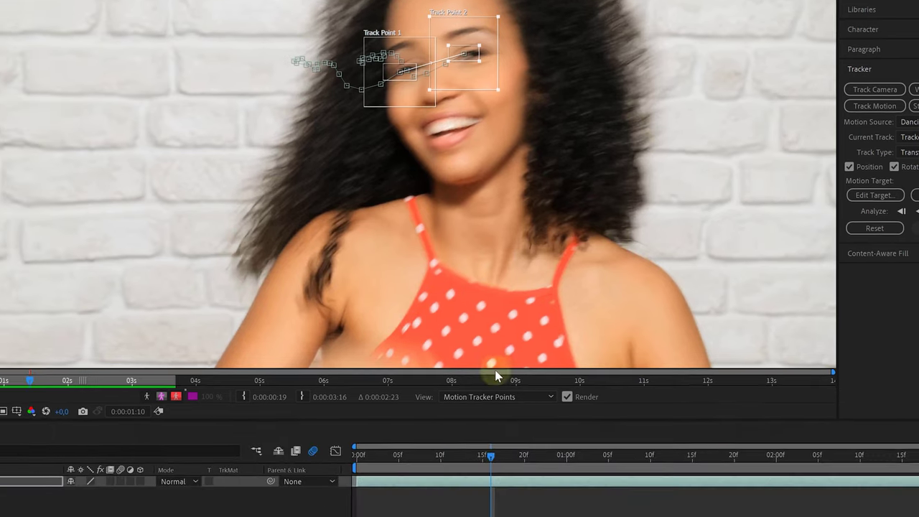
pyautogui.moveTo(506, 430); pyautogui.dragTo(499, 430)
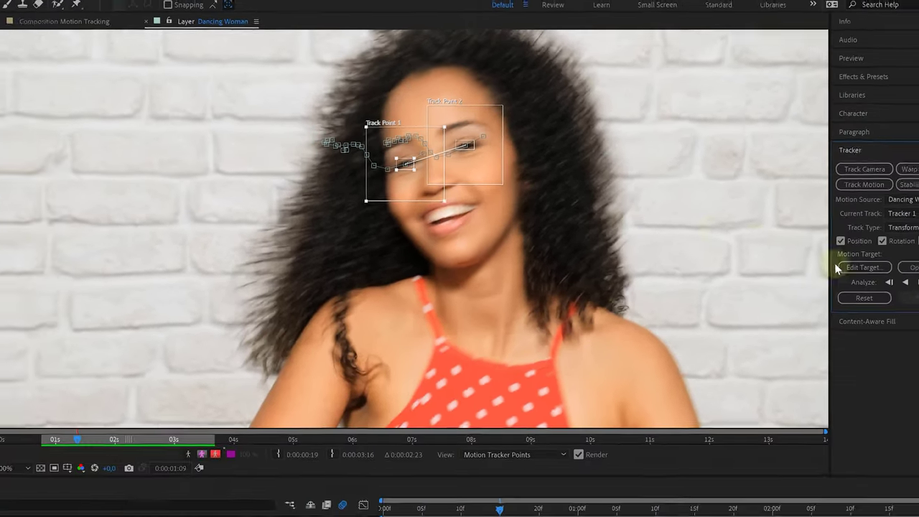
# - Analyze one frame forward, resume and stop the analysis, then return to 0:00:02:03
pyautogui.click(900, 268)
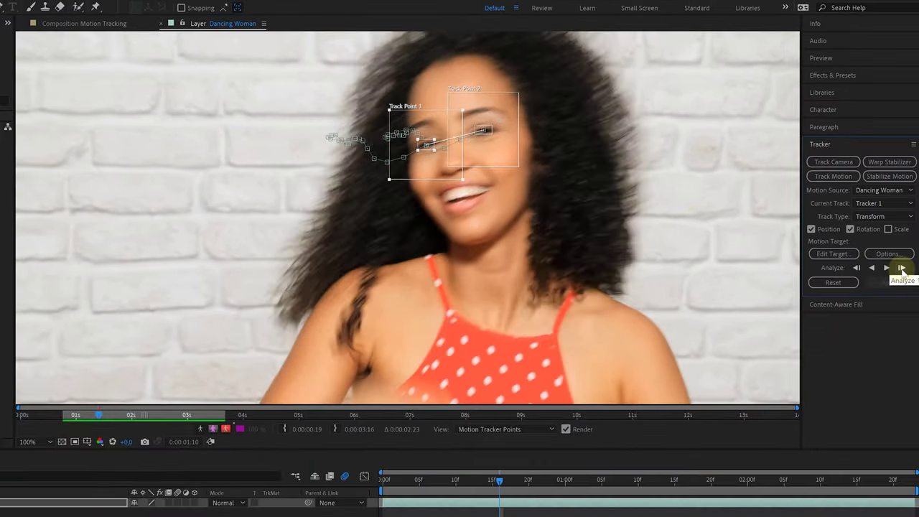
pyautogui.click(884, 268)
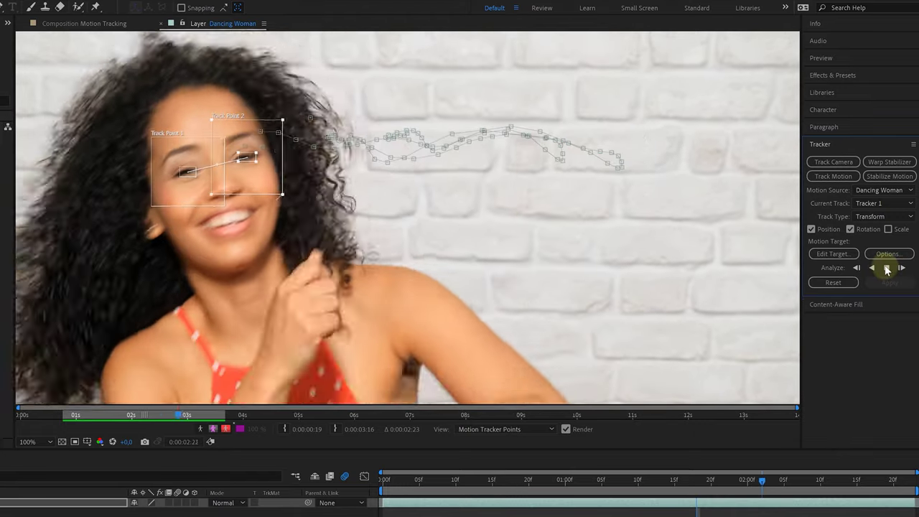
pyautogui.click(886, 268)
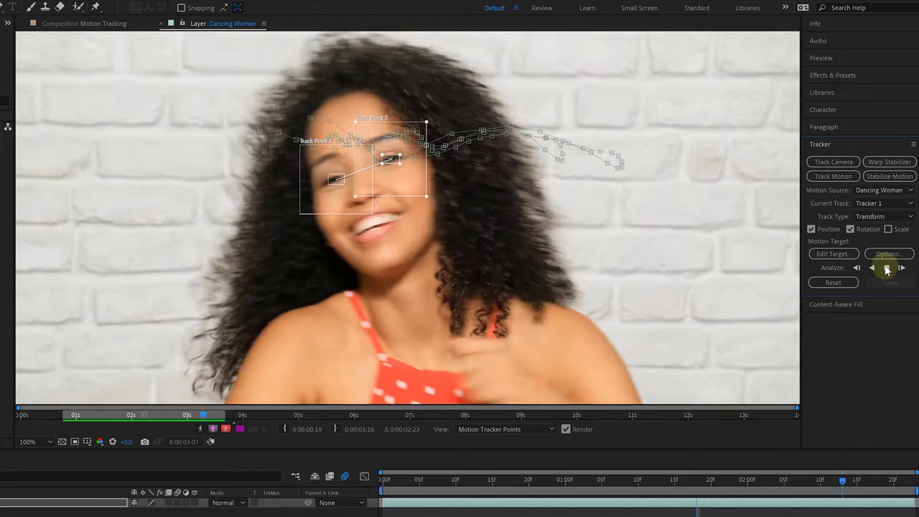
pyautogui.moveTo(885, 480); pyautogui.dragTo(366, 471)
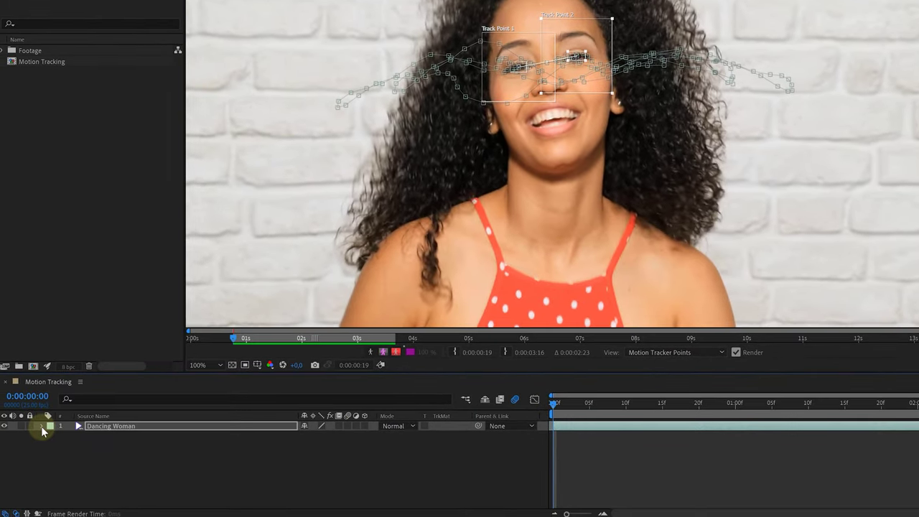
pyautogui.click(42, 428)
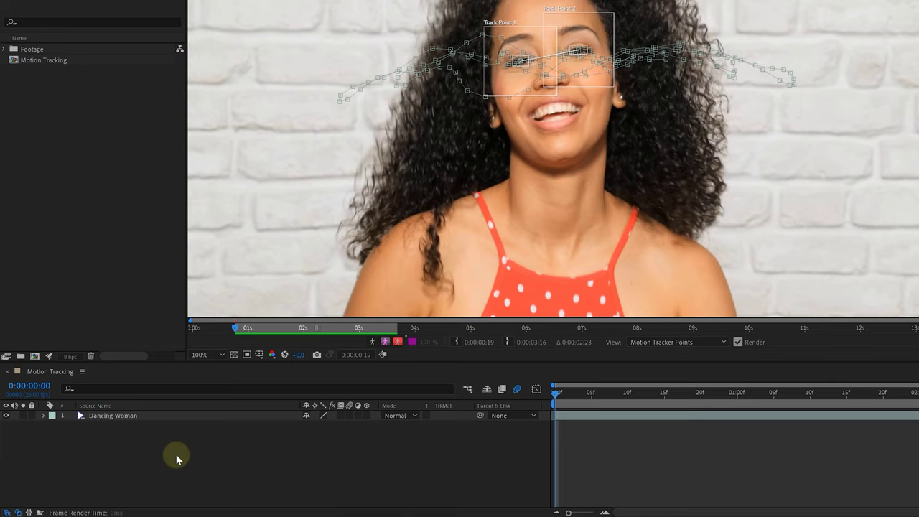
# - Add a Null 1 null object layer to the composition and expand its Transform properties
pyautogui.rightClick(176, 453)
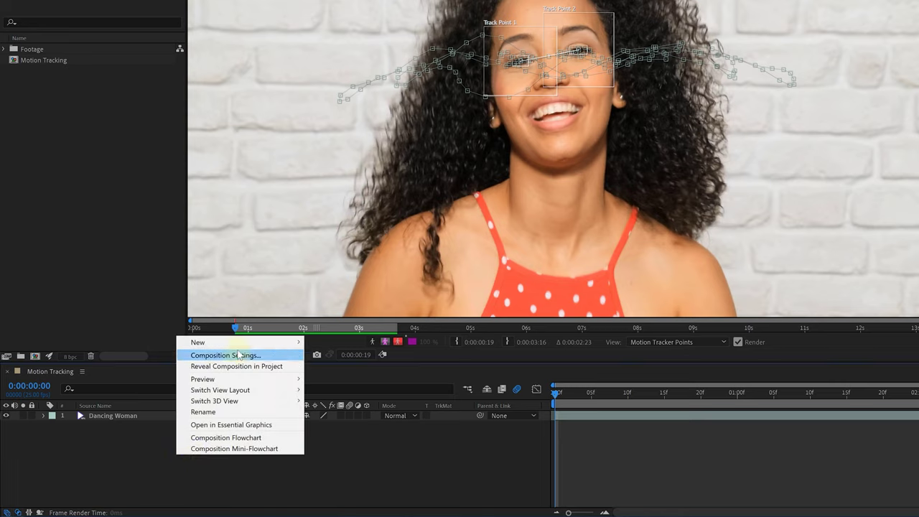
pyautogui.moveTo(299, 344)
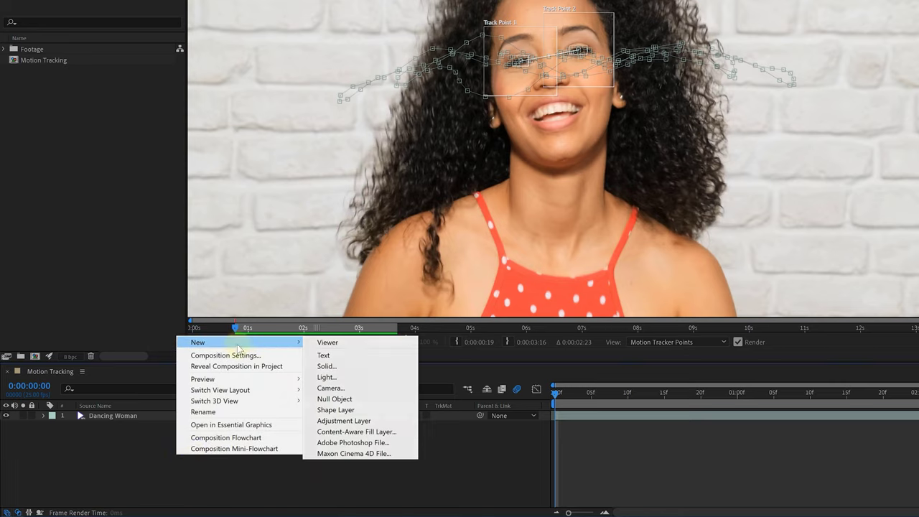
pyautogui.click(372, 402)
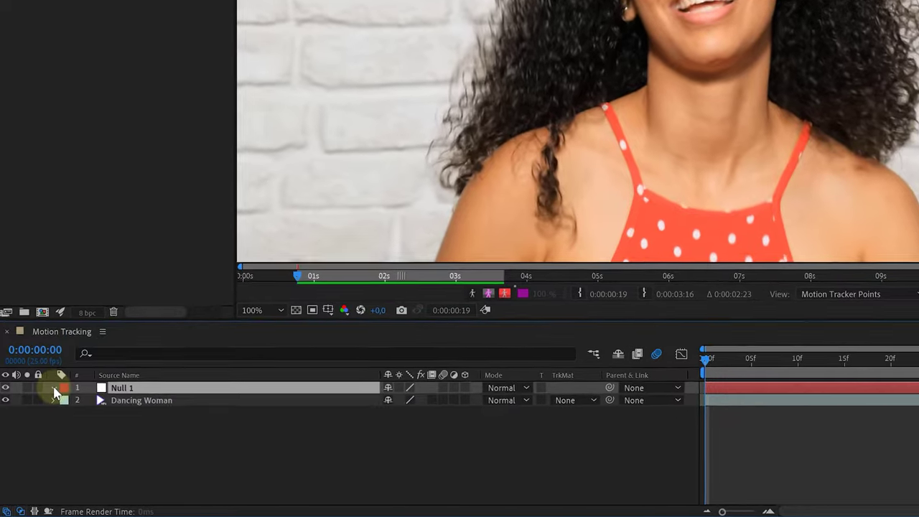
pyautogui.click(43, 416)
pyautogui.click(69, 397)
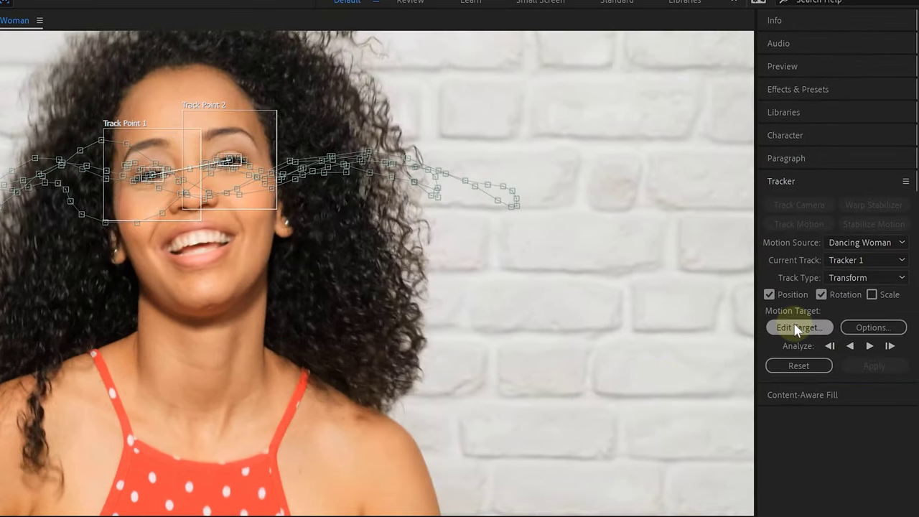
# - Set the tracker's motion target layer to Null 1
pyautogui.click(797, 328)
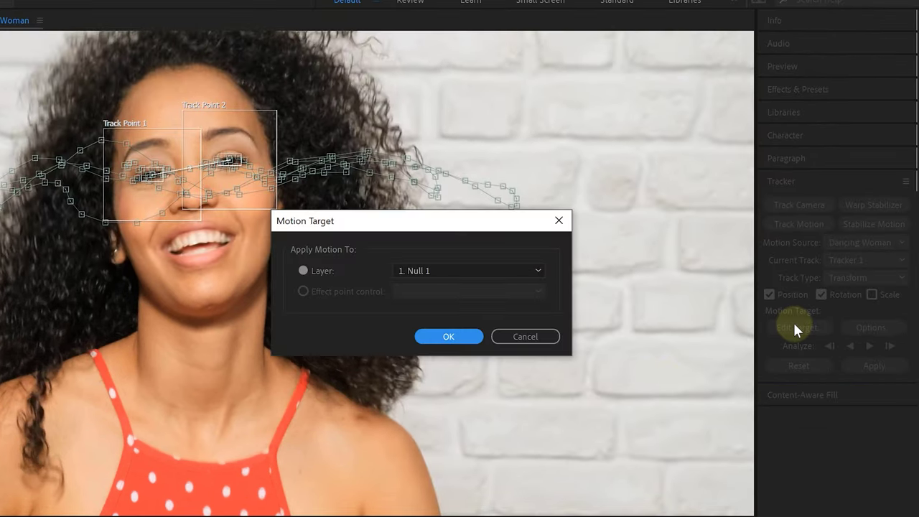
pyautogui.click(528, 271)
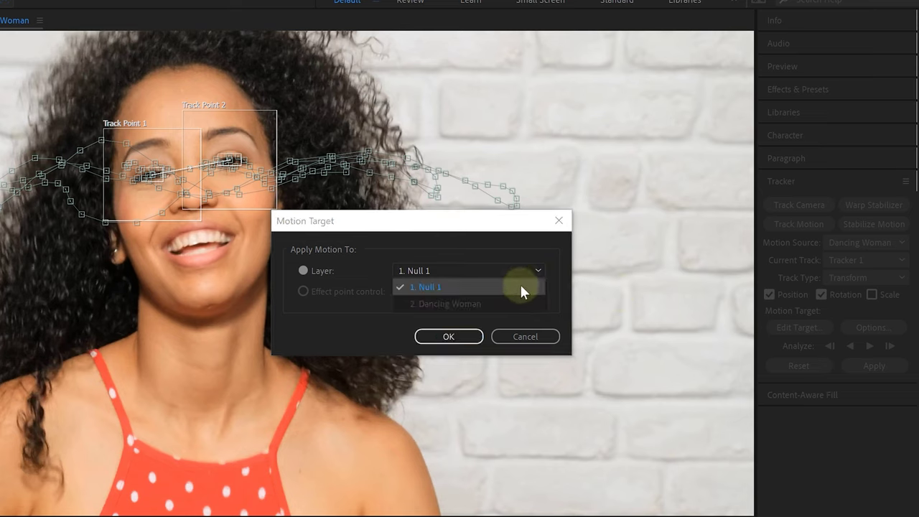
pyautogui.click(497, 287)
pyautogui.click(452, 336)
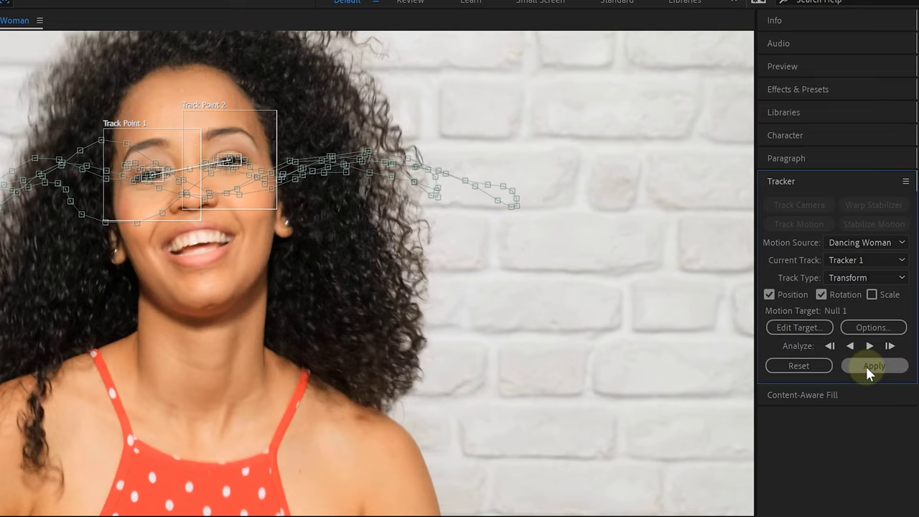
# - Apply the tracking data to Null 1 with Apply Dimensions set to X and Y
pyautogui.click(865, 366)
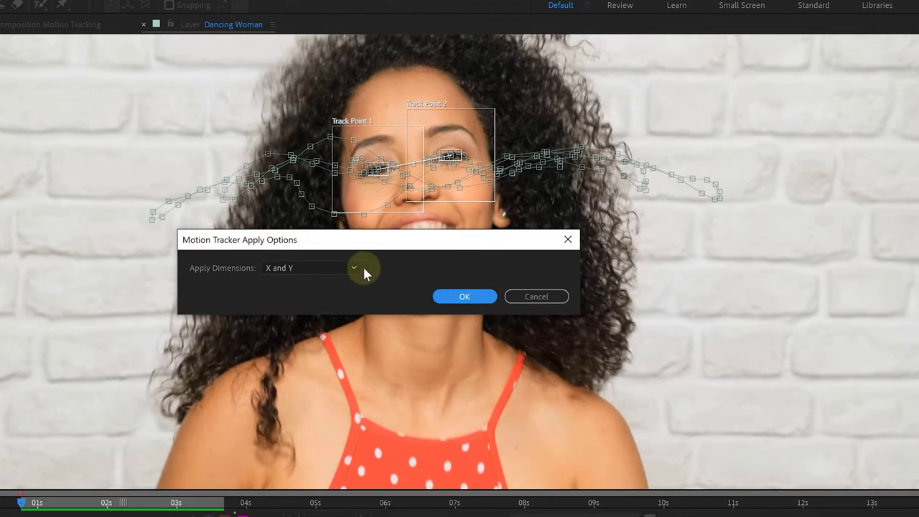
pyautogui.click(354, 268)
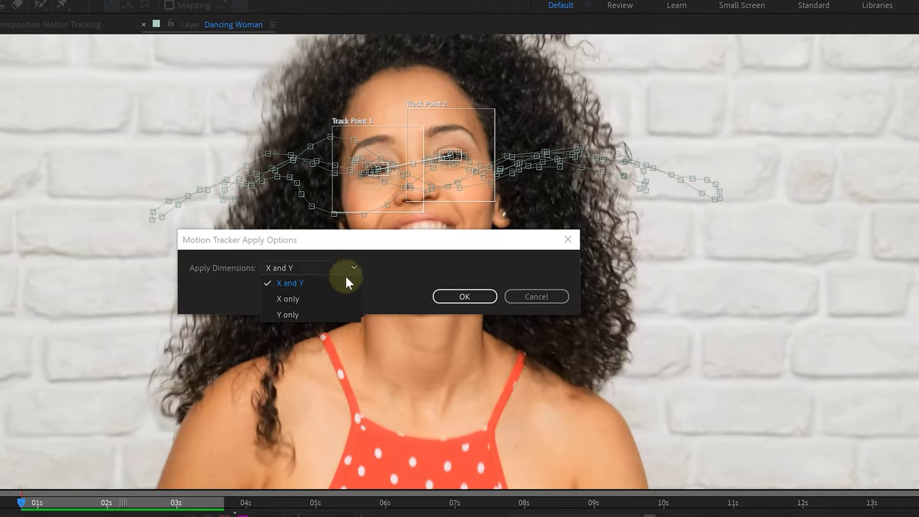
pyautogui.click(332, 282)
pyautogui.click(452, 295)
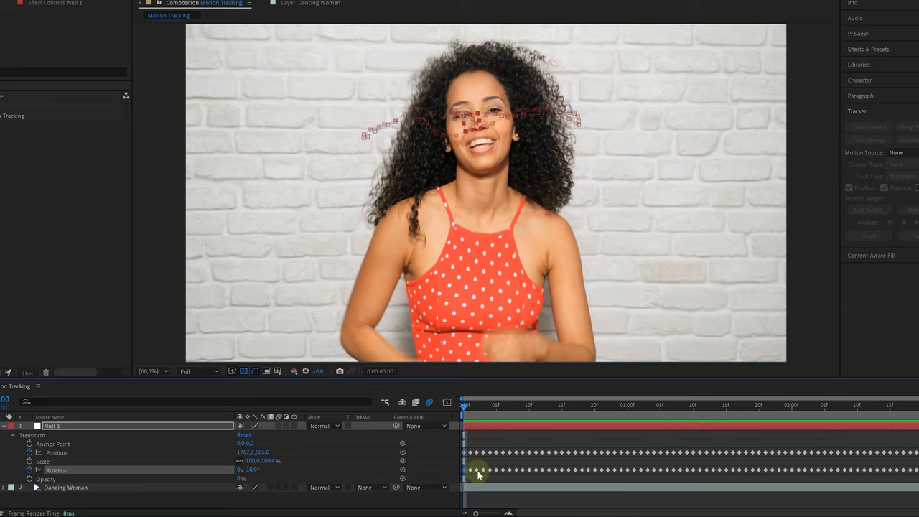
# - After scrubbing to verify the tracked motion, rename Null 1 to 'Face Tracking Data'
pyautogui.moveTo(461, 411)
pyautogui.mouseDown()
pyautogui.moveTo(915, 400)
pyautogui.moveTo(459, 409)
pyautogui.mouseUp()
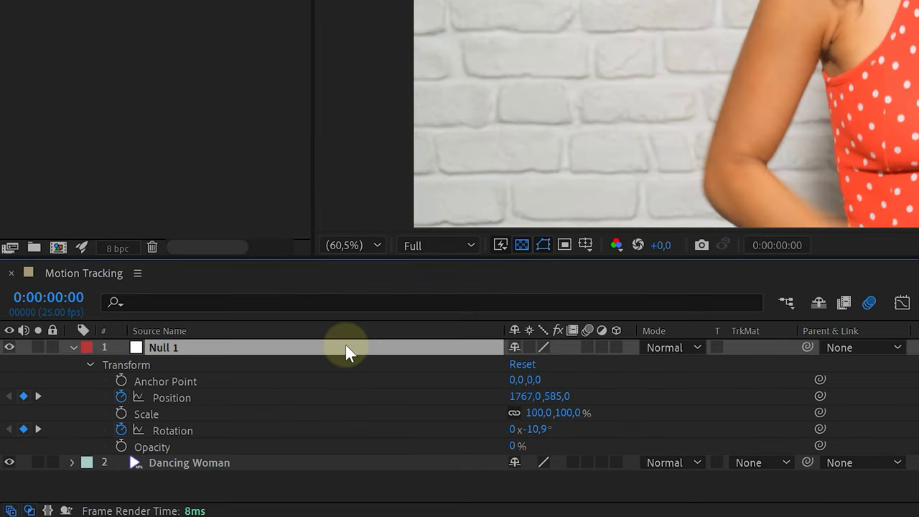
pyautogui.press('Return')
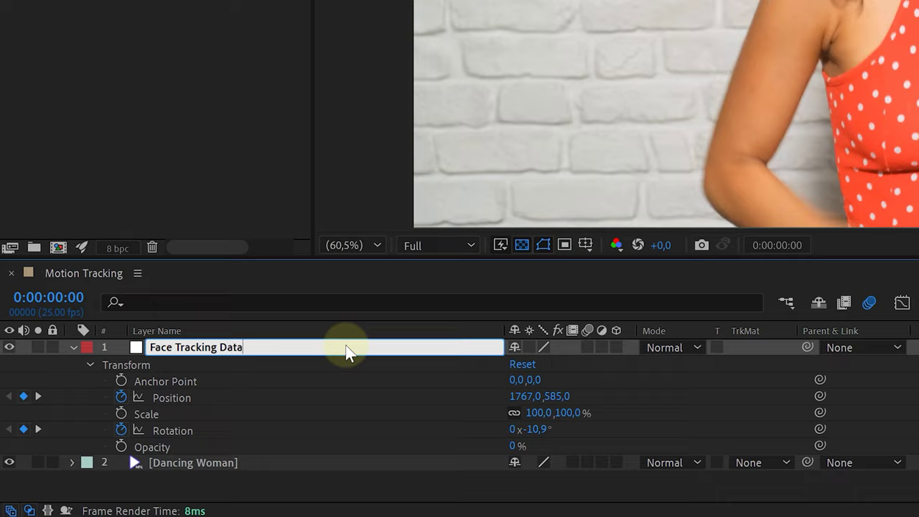
pyautogui.write('Face Tracking Data')
pyautogui.press('Return')
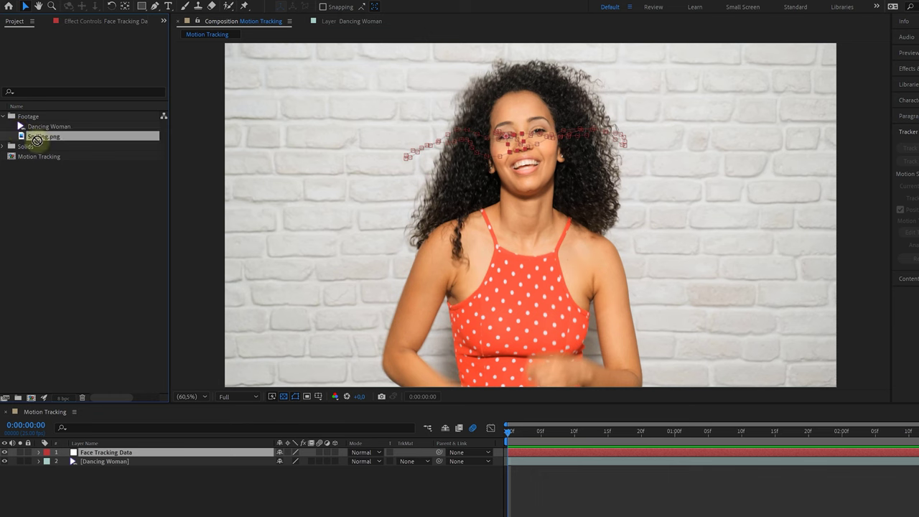
# - Add Smiling.png over the woman's face and pick-whip its Parent & Link to Face Tracking Data
pyautogui.moveTo(84, 452); pyautogui.dragTo(86, 454)
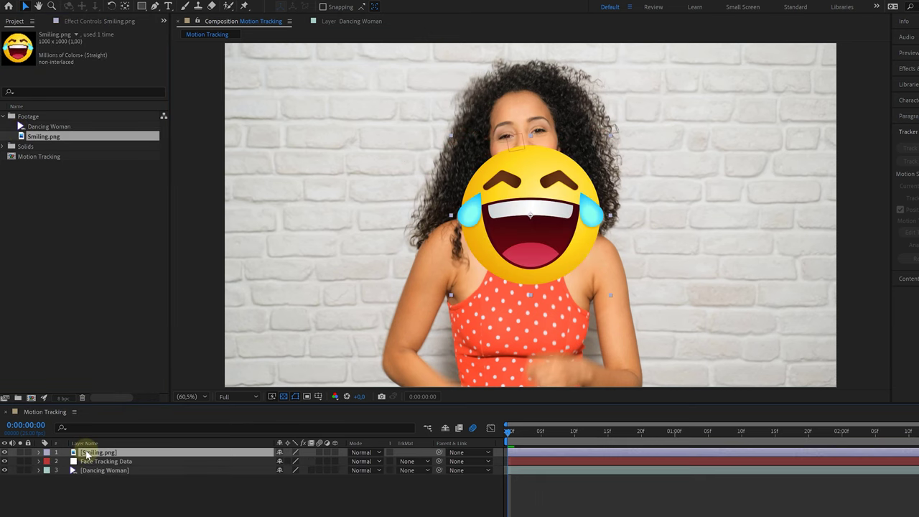
pyautogui.moveTo(555, 268); pyautogui.dragTo(585, 206)
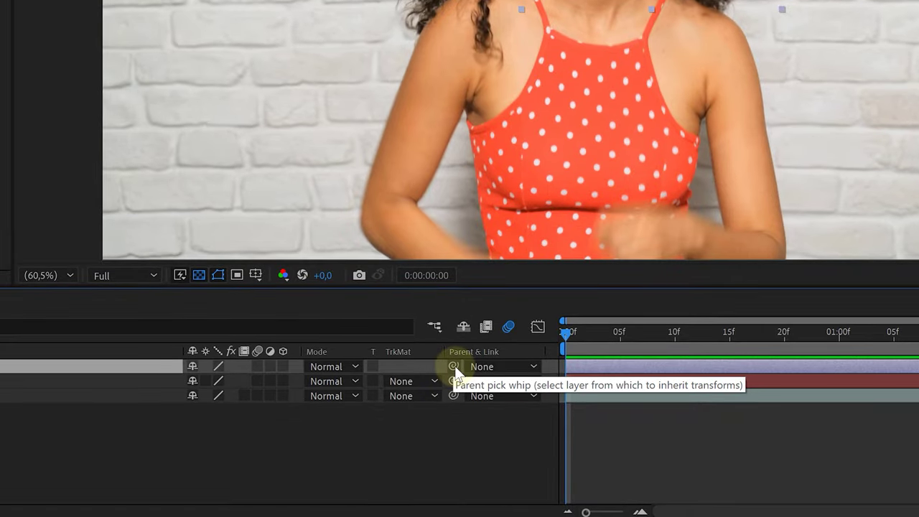
pyautogui.rightClick(429, 354)
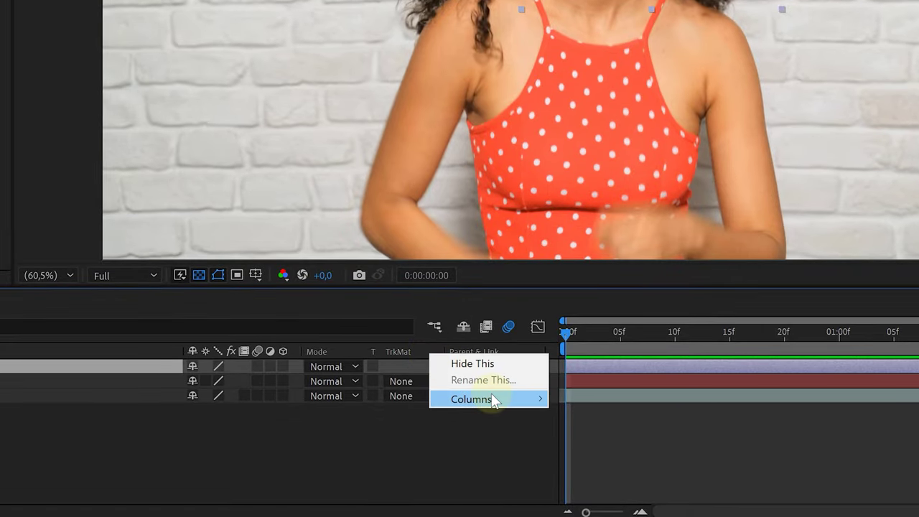
pyautogui.moveTo(494, 400)
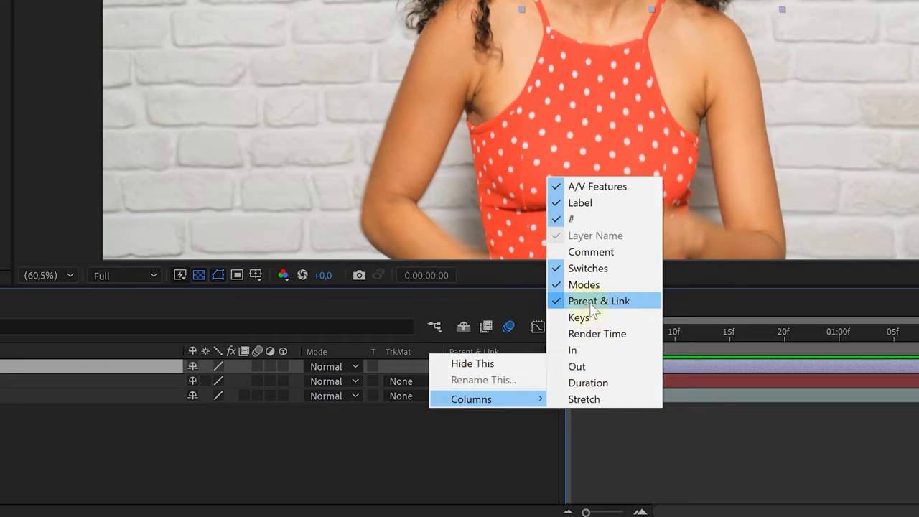
pyautogui.click(494, 343)
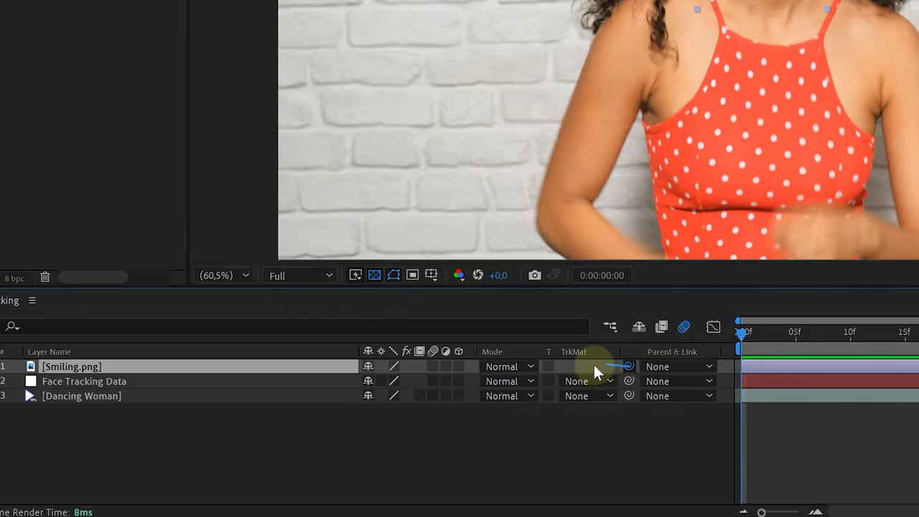
pyautogui.moveTo(492, 366); pyautogui.dragTo(384, 379)
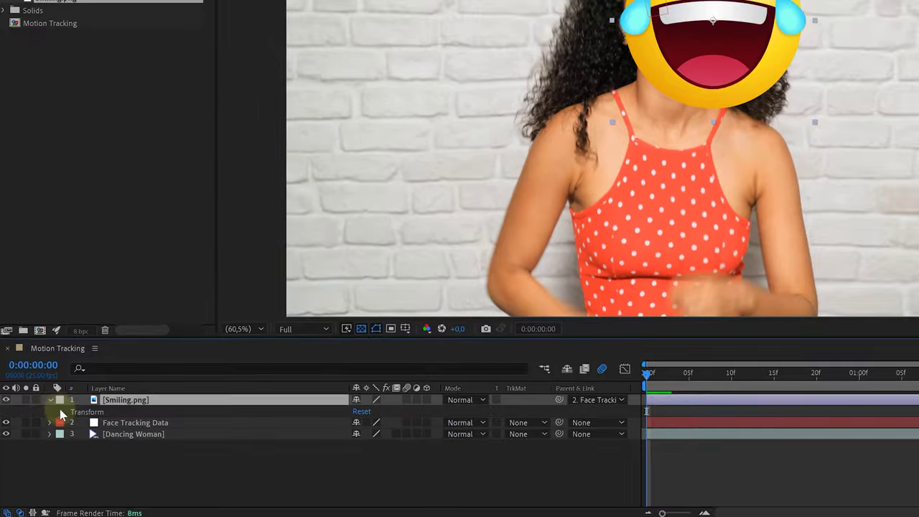
pyautogui.click(67, 366)
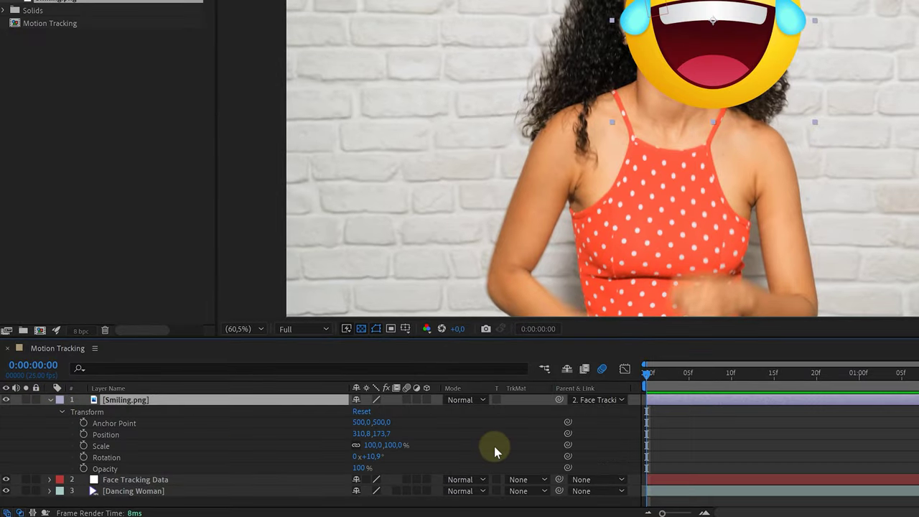
pyautogui.click(48, 400)
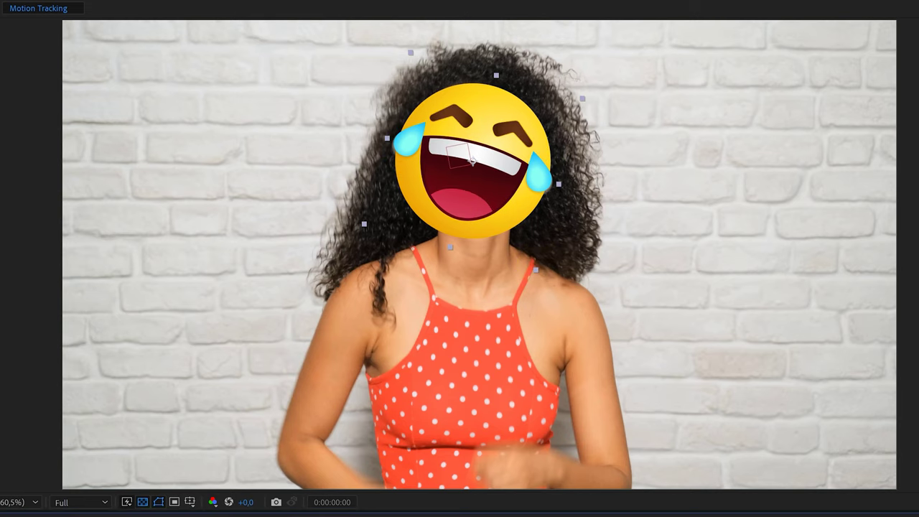
# - Preview the Motion Tracking composition to watch the emoji follow the woman's head
pyautogui.press('space')
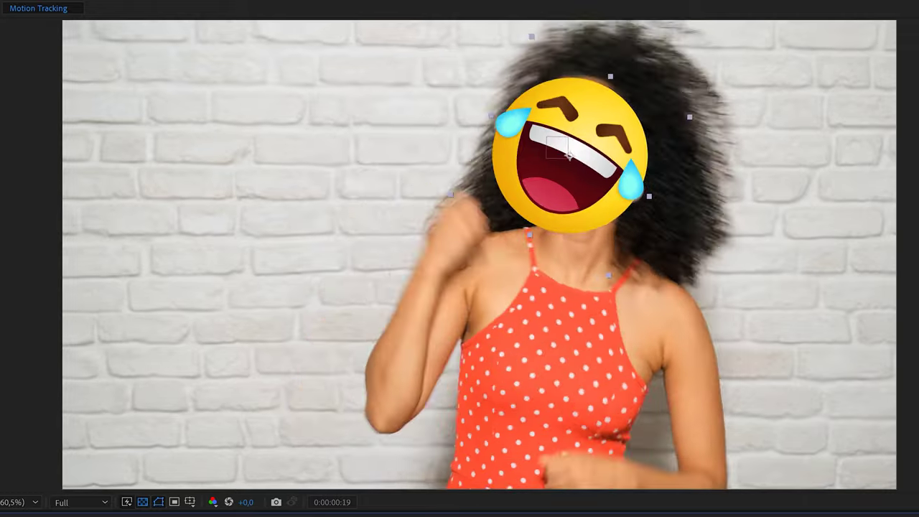